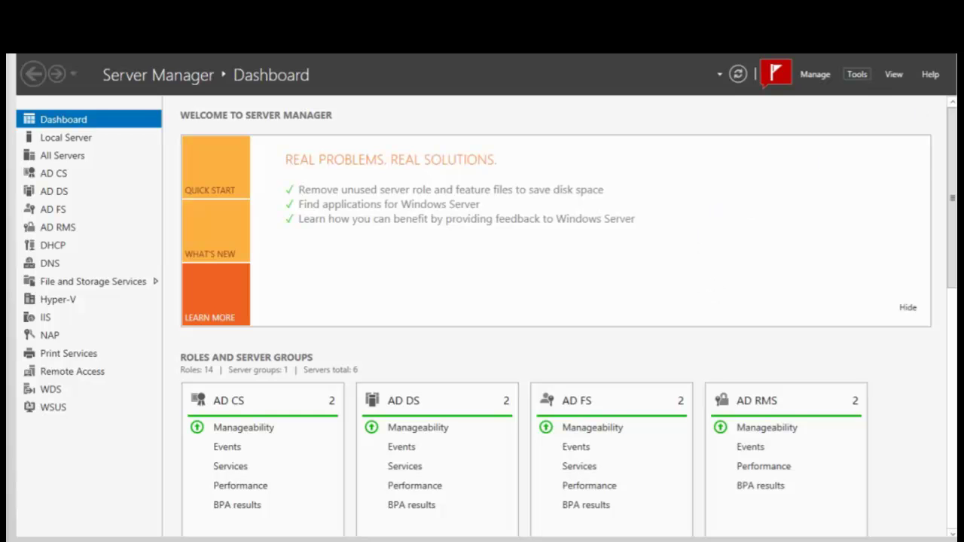
Step: Open Server Manager's Tools menu to list the administrative consoles
left_click(858, 75)
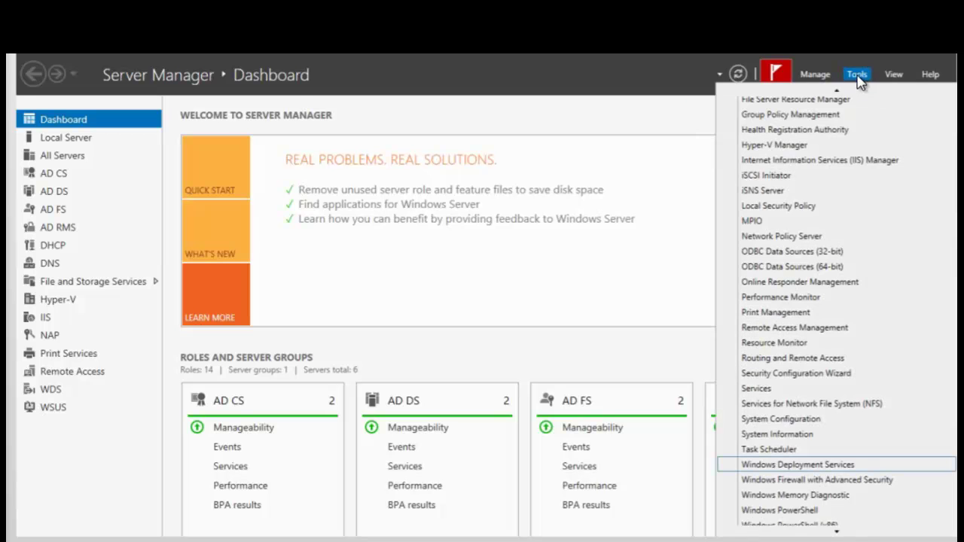
Step: Launch Windows Deployment Services and expand Servers and the server node to show its driver groups
left_click(775, 465)
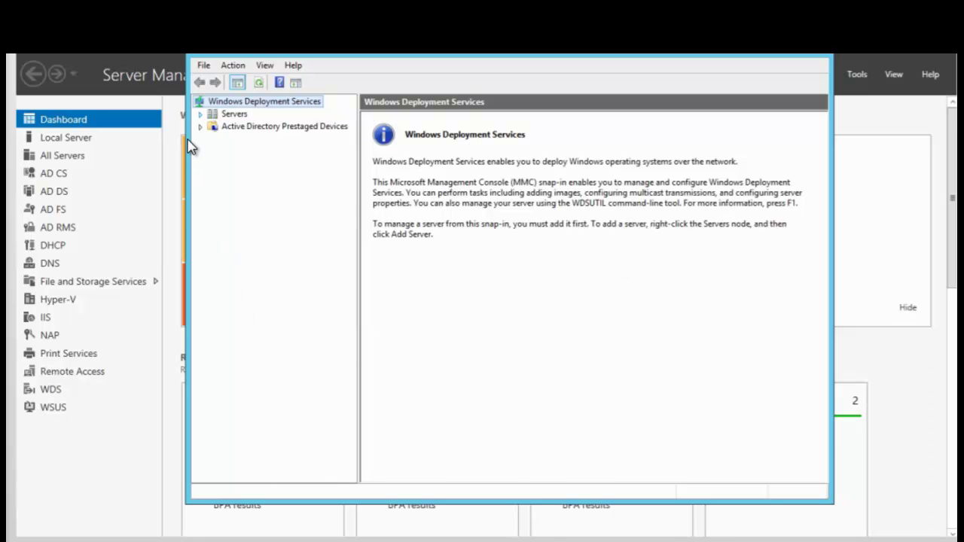
left_click(200, 114)
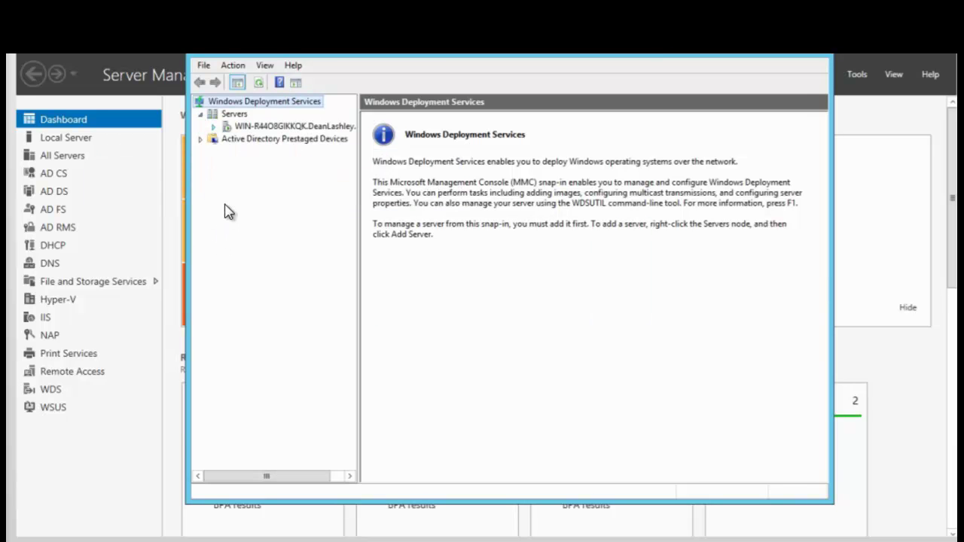
left_click(213, 128)
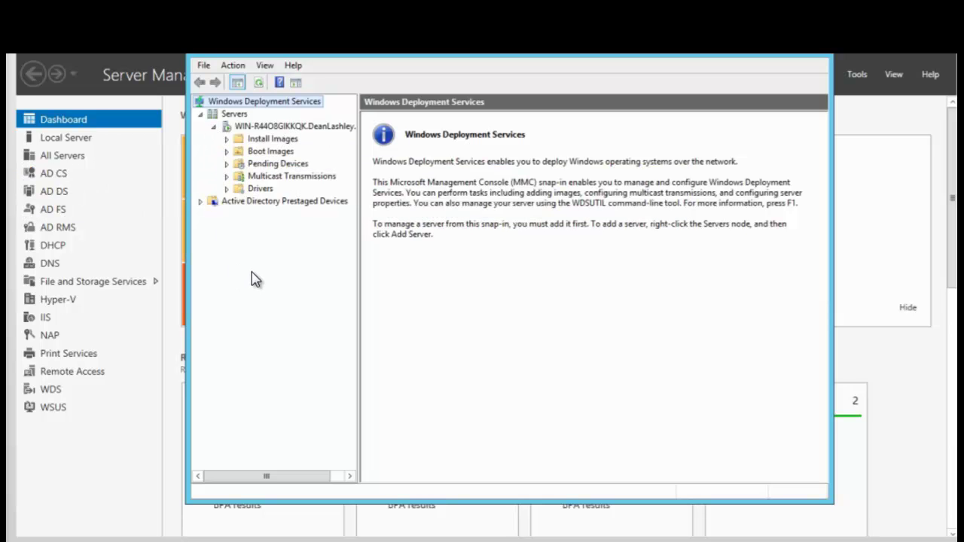
left_click(259, 189)
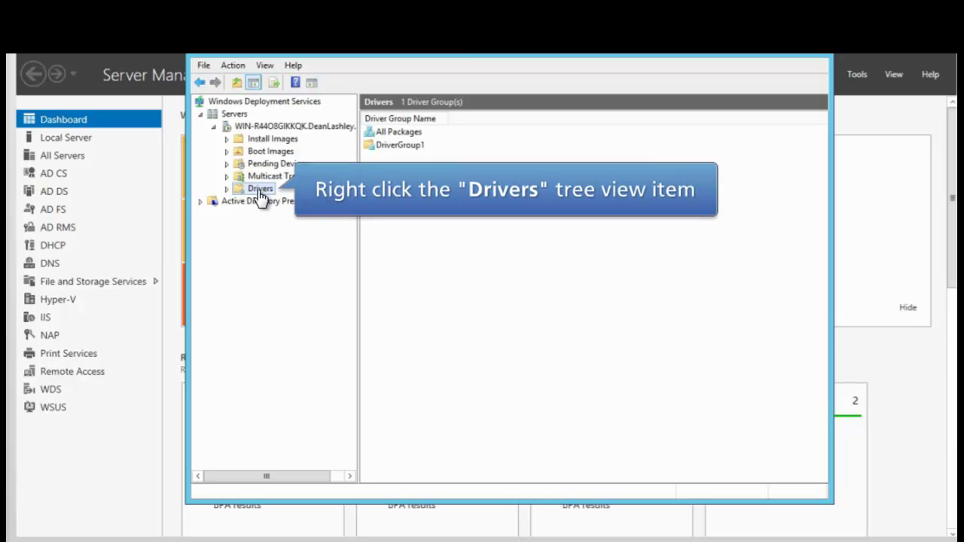
Step: Start the Add Driver Package wizard from Drivers, choosing to import all packages from a folder
right_click(259, 195)
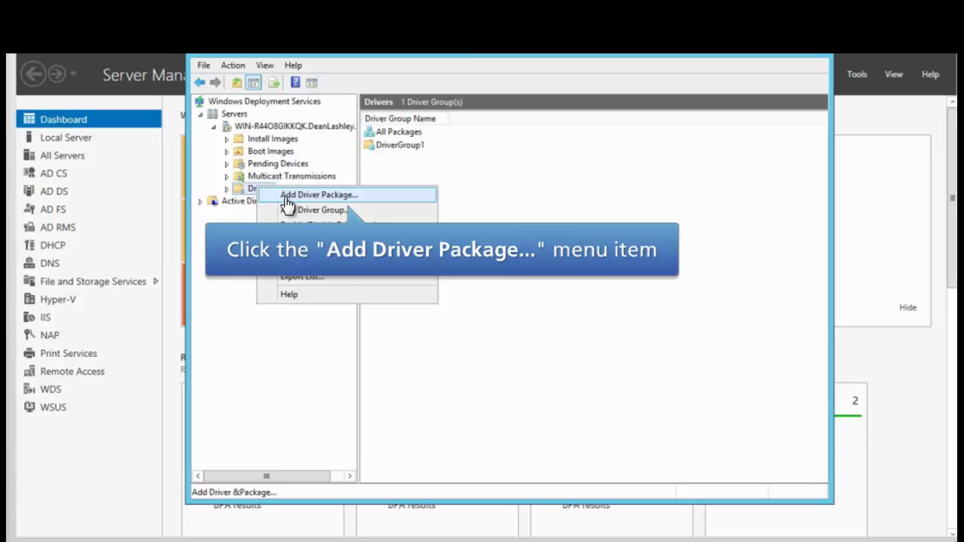
left_click(288, 195)
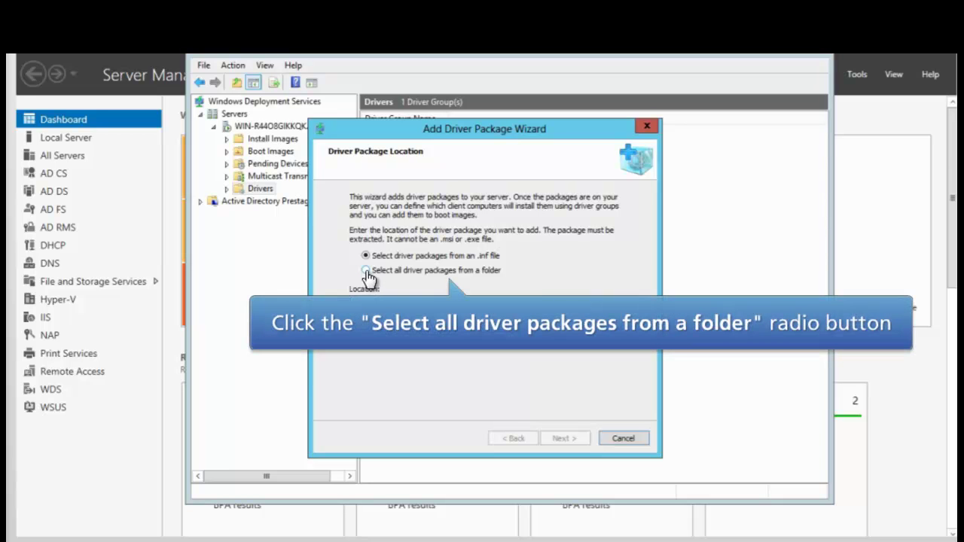
left_click(366, 270)
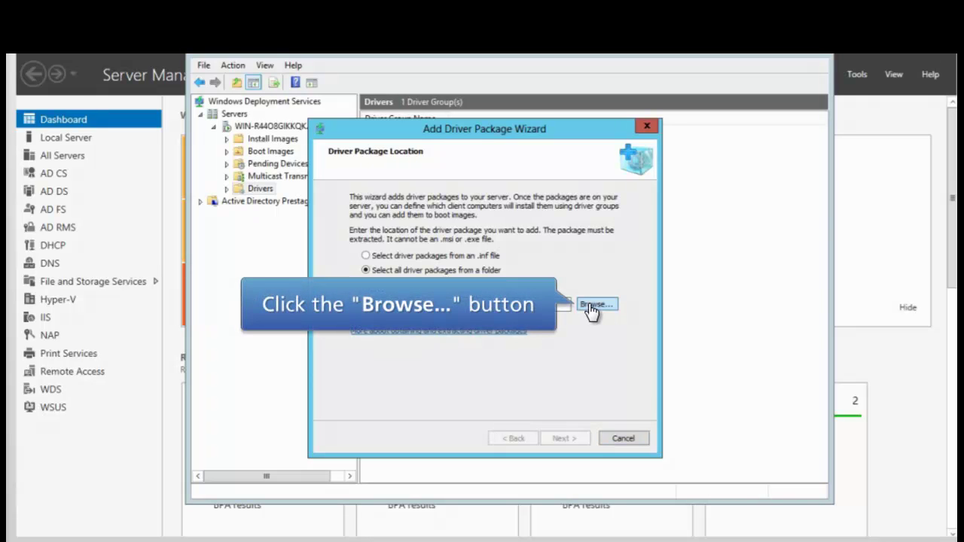
left_click(591, 306)
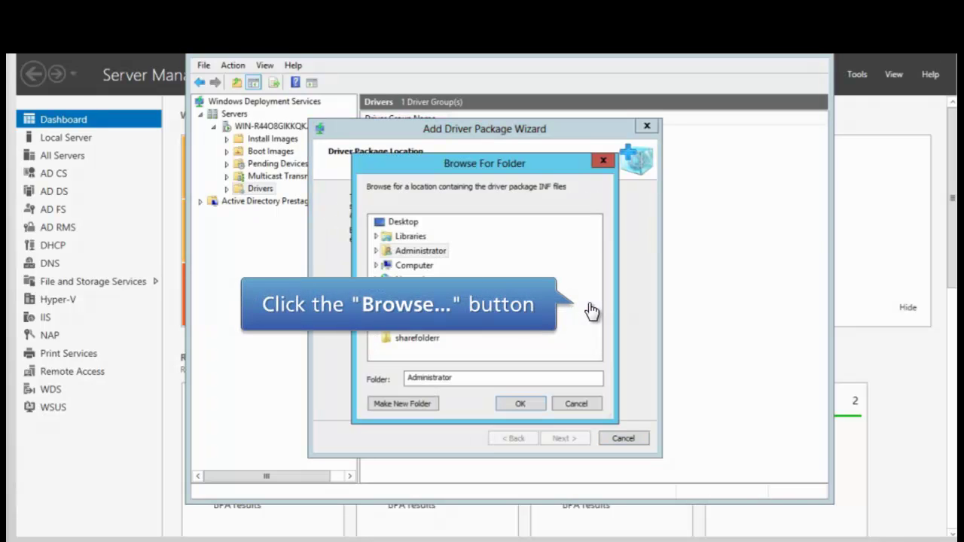
Step: Browse to New Volume (E:) and pick the Wireless LAN_Broadcom_6.30.59.20_W8x64_A folder as the driver source
left_click(412, 268)
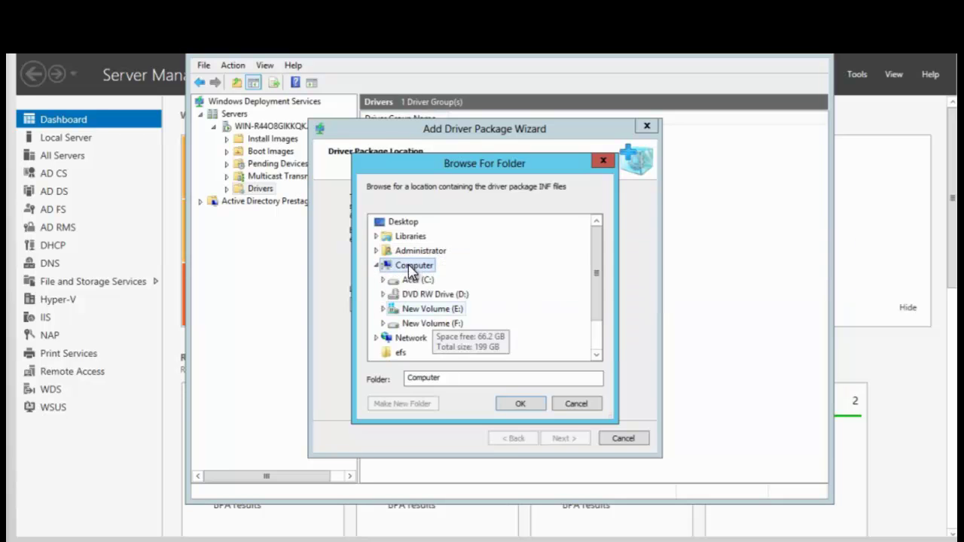
left_click(432, 310)
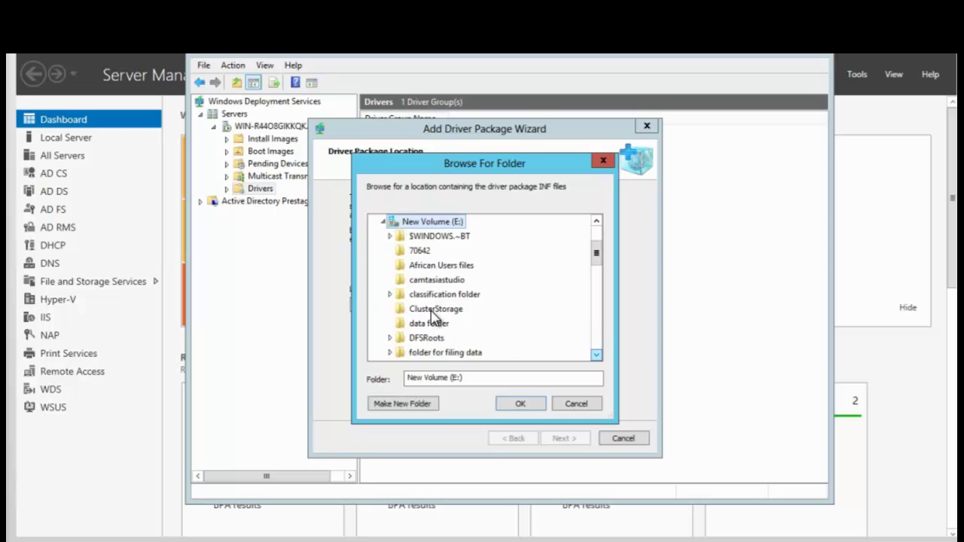
double_click(594, 356)
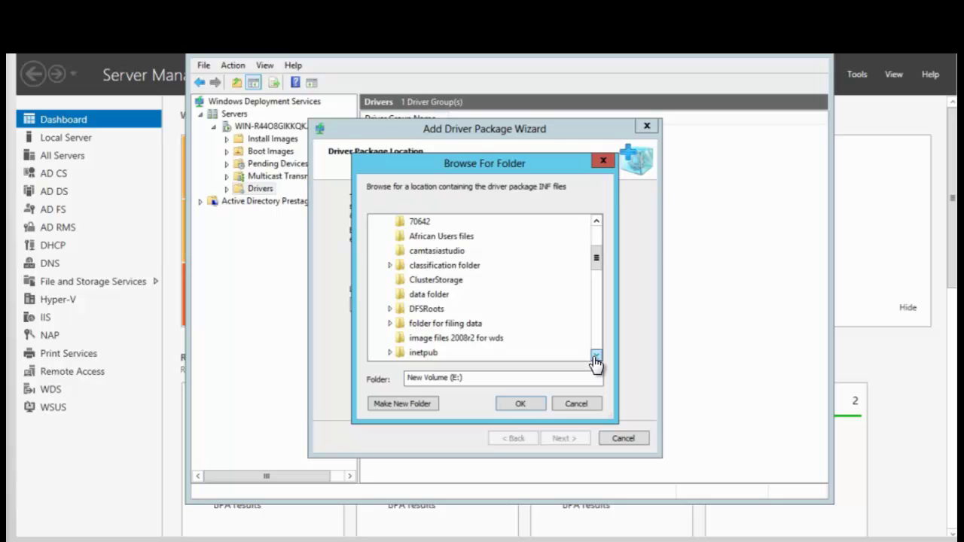
left_click(595, 355)
double_click(595, 355)
left_click(595, 355)
double_click(595, 355)
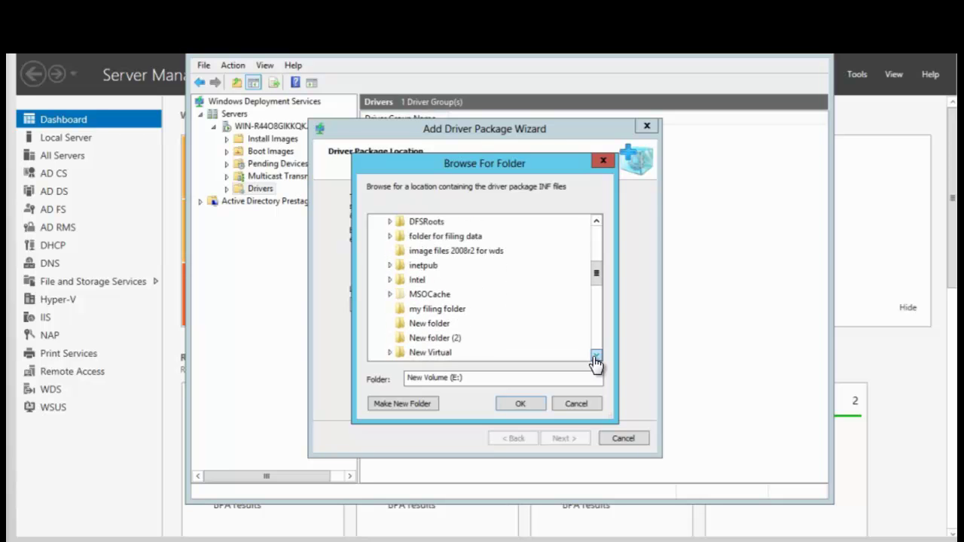
left_click(595, 355)
left_click_drag(594, 356, 595, 355)
left_click(595, 356)
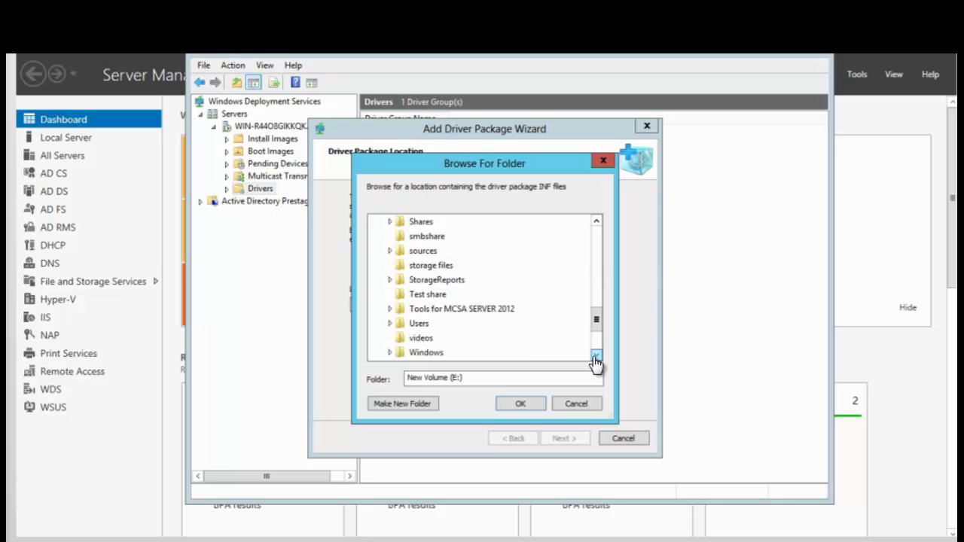
left_click(595, 356)
double_click(594, 355)
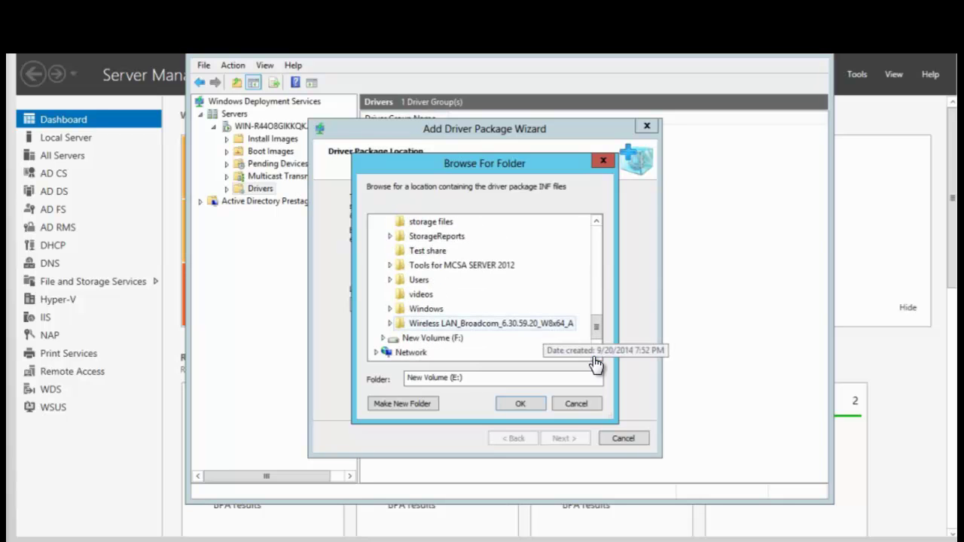
left_click(440, 324)
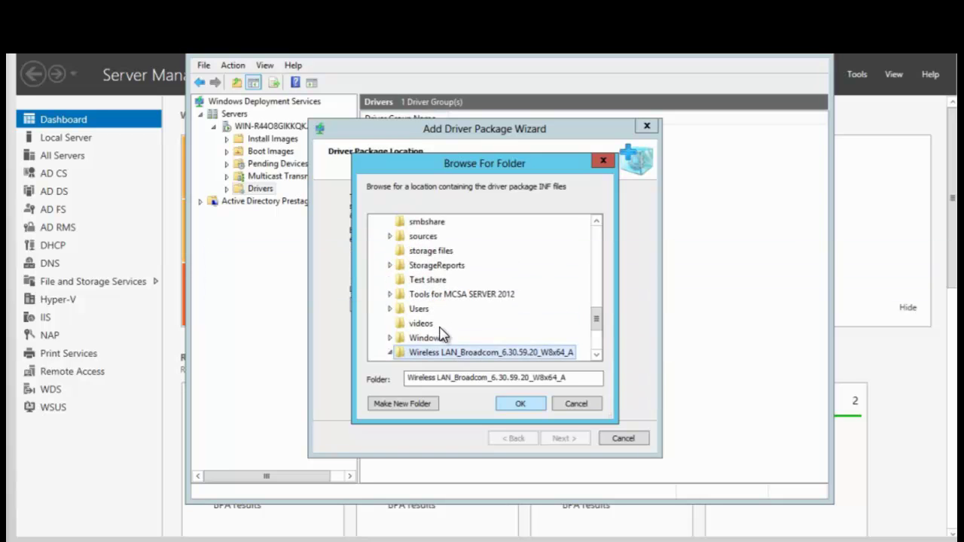
left_click(520, 404)
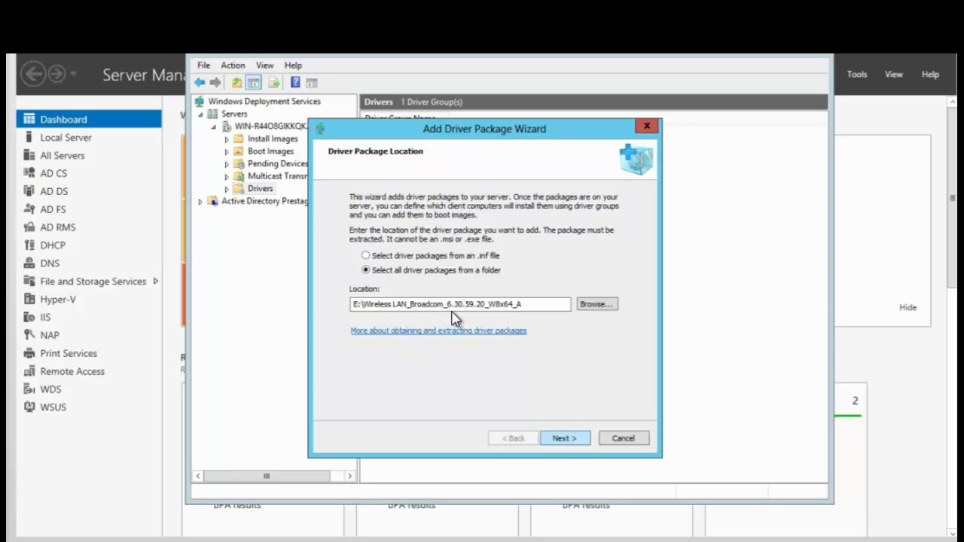
Step: Keep only the bcmwl63 [x64] package, deselecting the ia64 and x86 versions
left_click(559, 442)
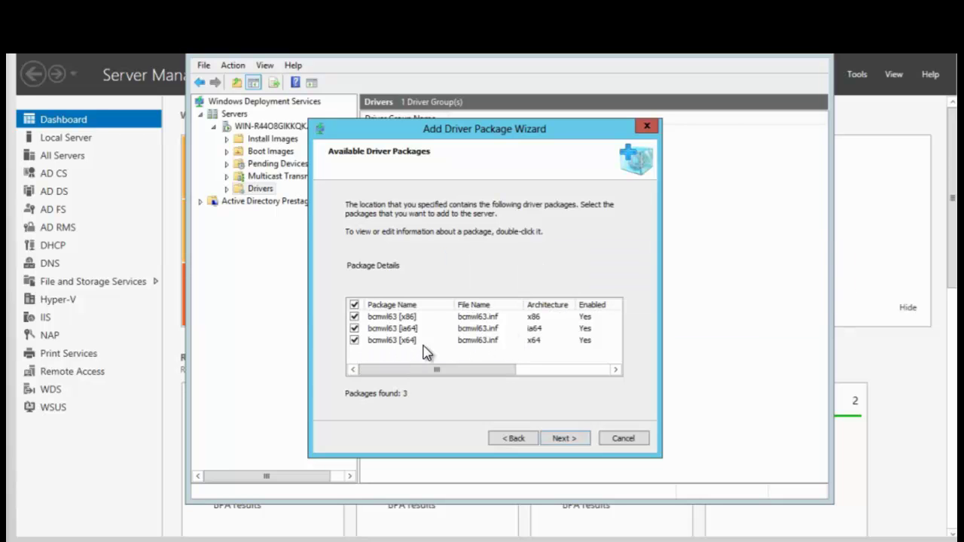
left_click(354, 329)
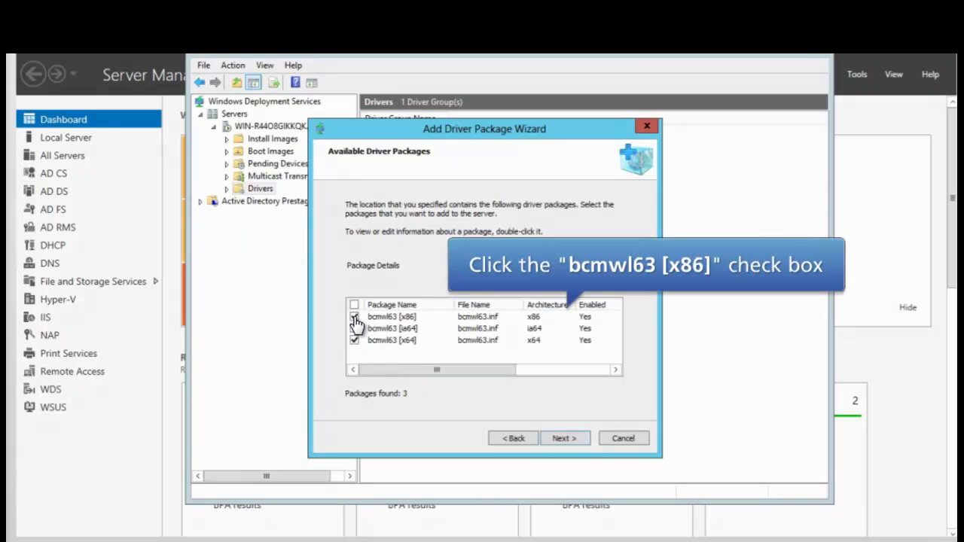
left_click(354, 317)
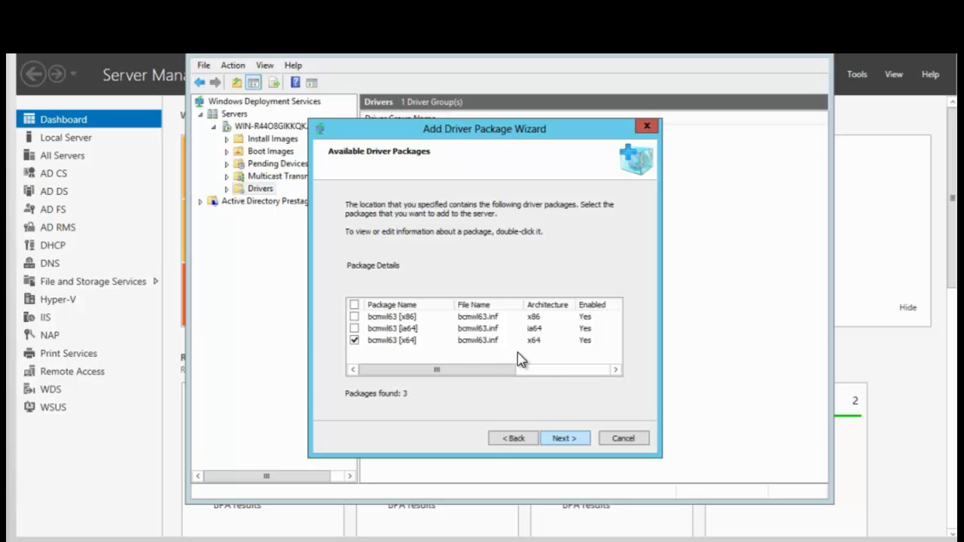
left_click(561, 444)
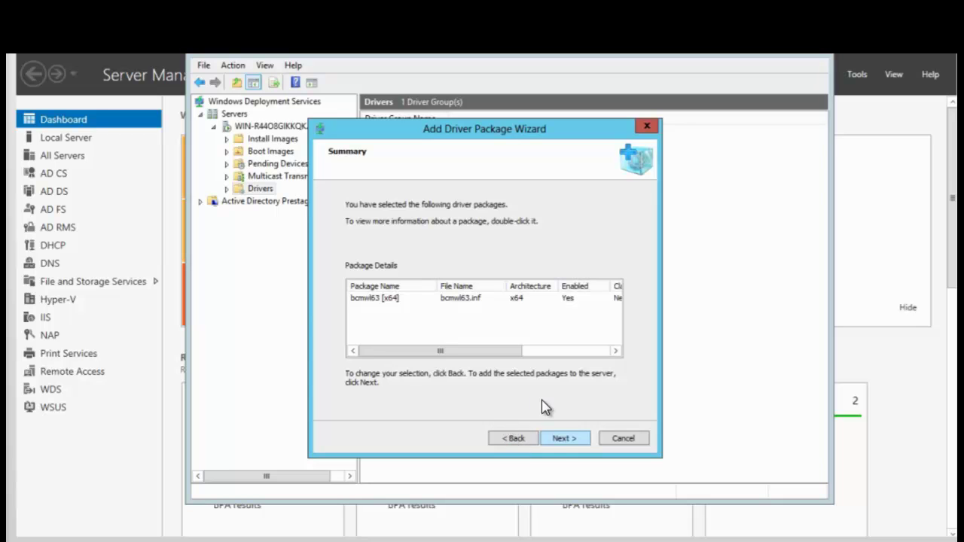
Step: Add the bcmwl63 [x64] package to the server and assign it to the existing DriverGroup1
left_click(561, 444)
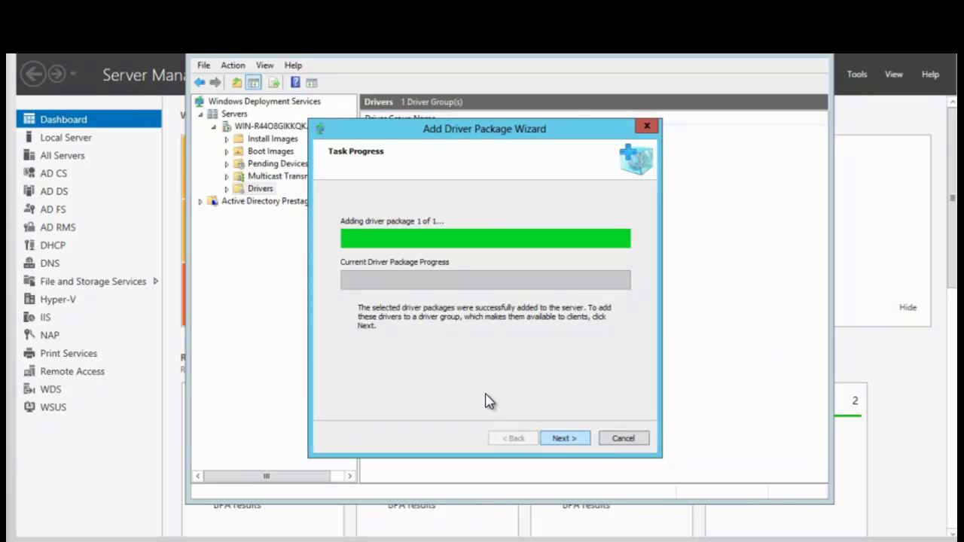
left_click(558, 441)
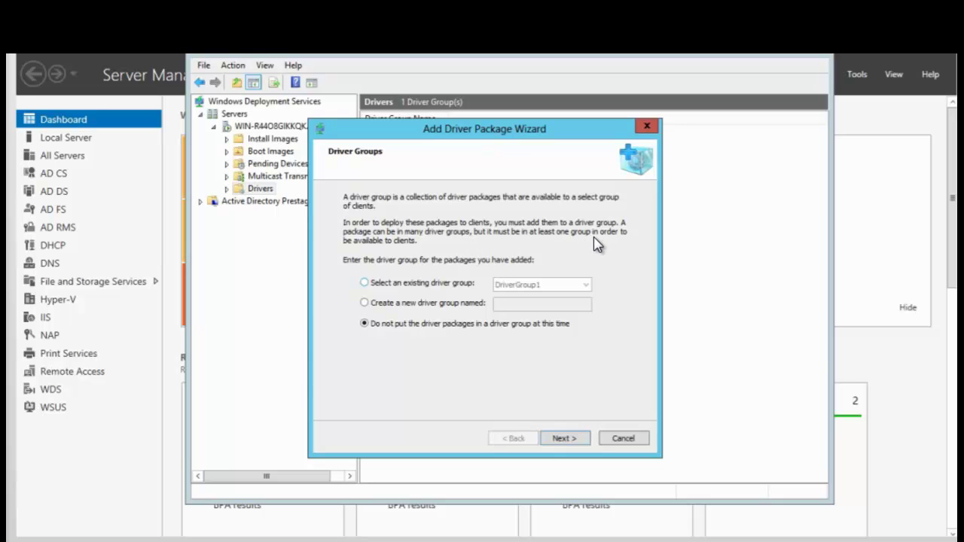
left_click(365, 284)
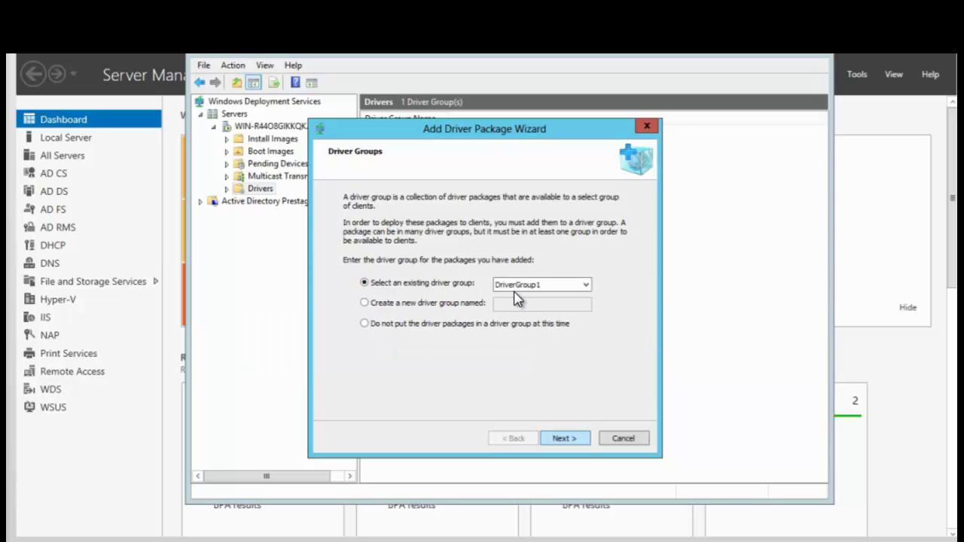
left_click(558, 440)
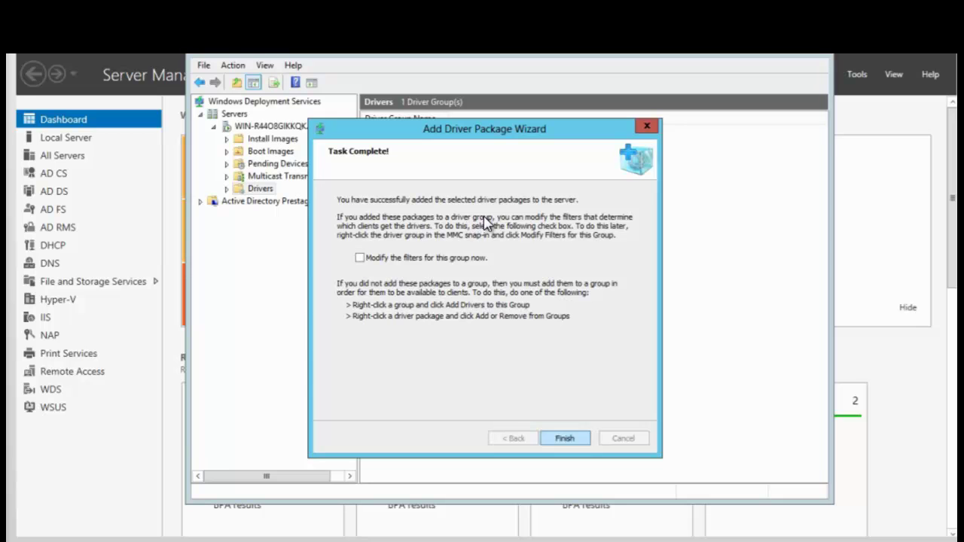
Step: Finish the driver wizard and select Microsoft Windows Setup (x64) under Boot Images
left_click(564, 440)
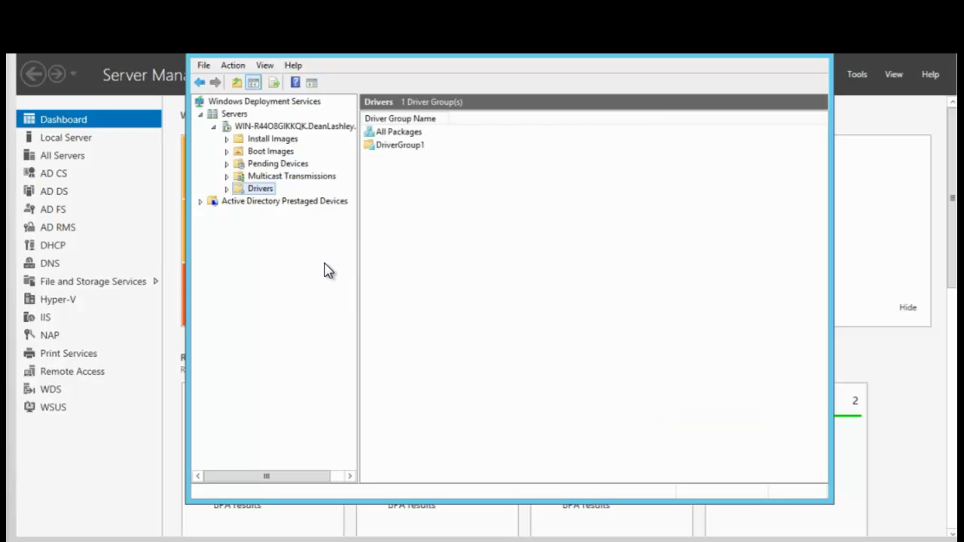
left_click(269, 153)
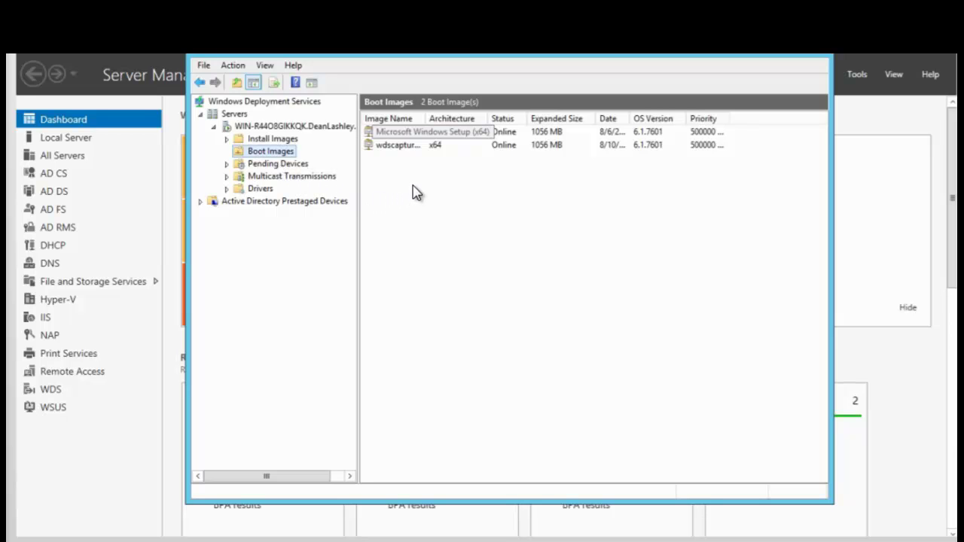
left_click(405, 134)
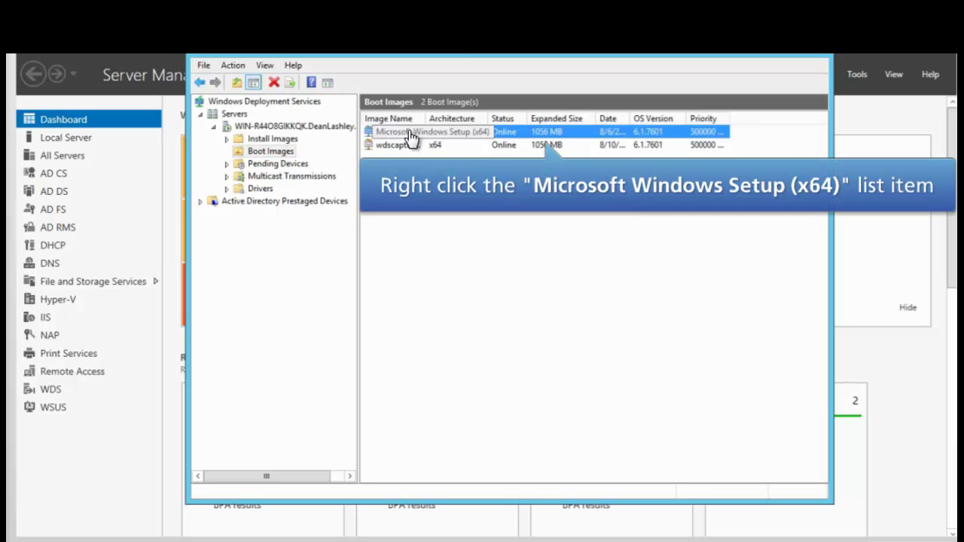
Step: Start Add Driver Packages to Image for the Microsoft Windows Setup (x64) boot image
right_click(413, 137)
key("Up")
key("Up")
key("Up")
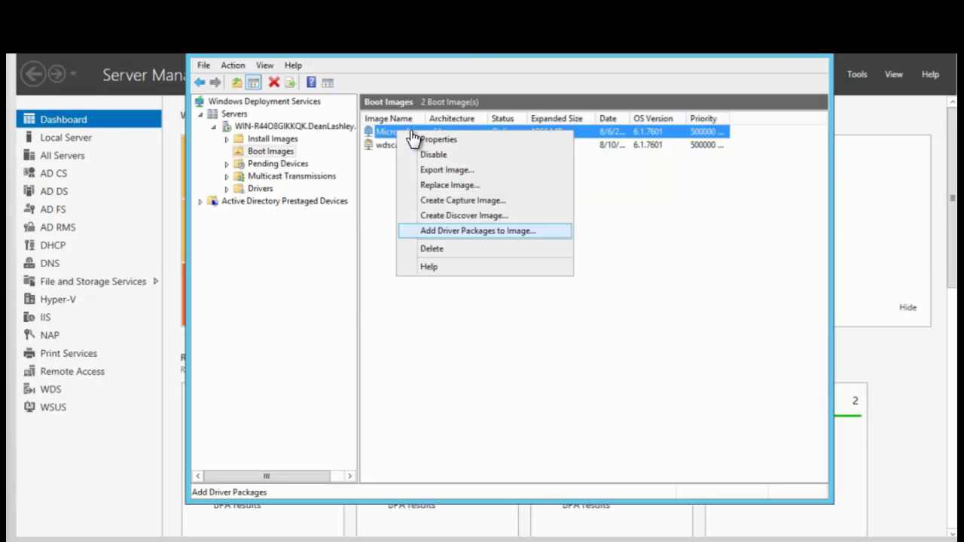
left_click(459, 231)
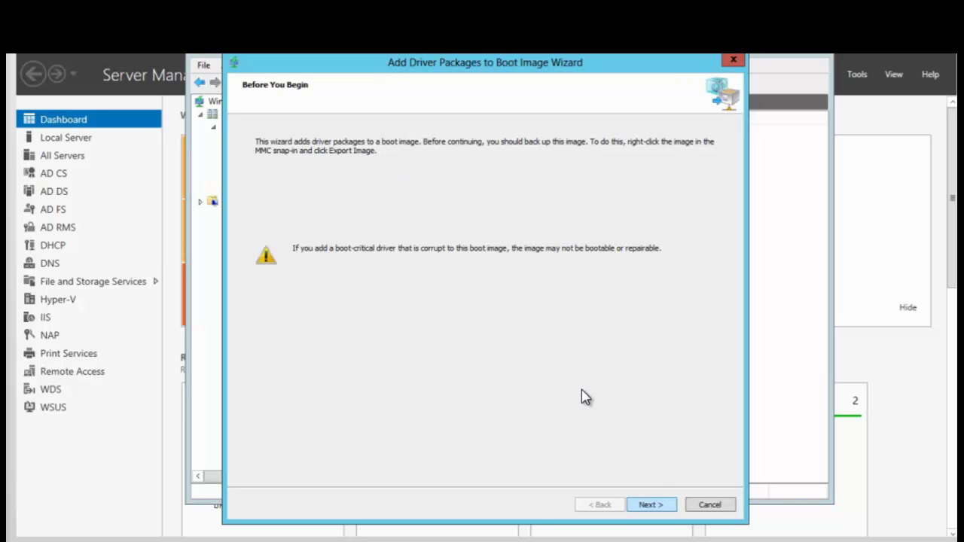
Step: Search for driver packages and inject the found bcmwl63 [x64] into the Microsoft Windows Setup (x64) image
left_click(646, 508)
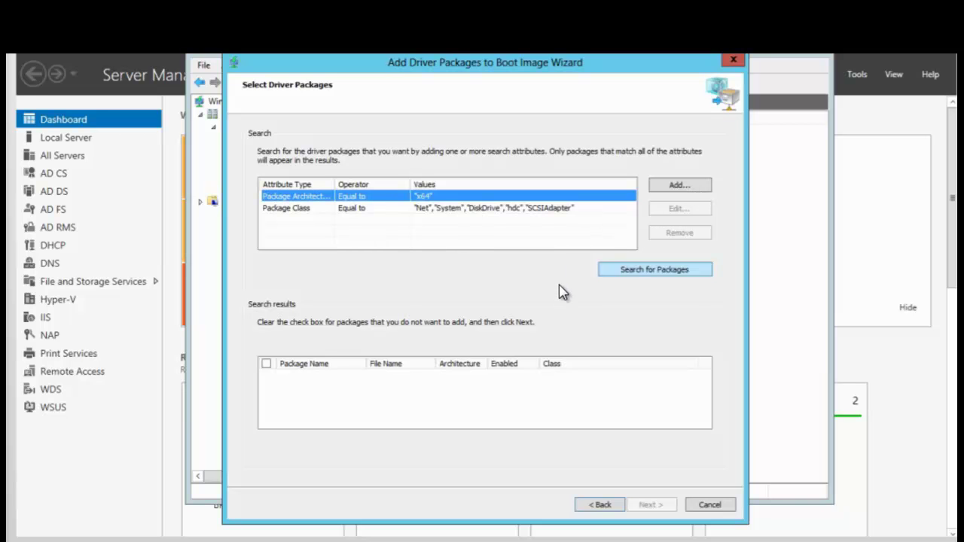
left_click(646, 271)
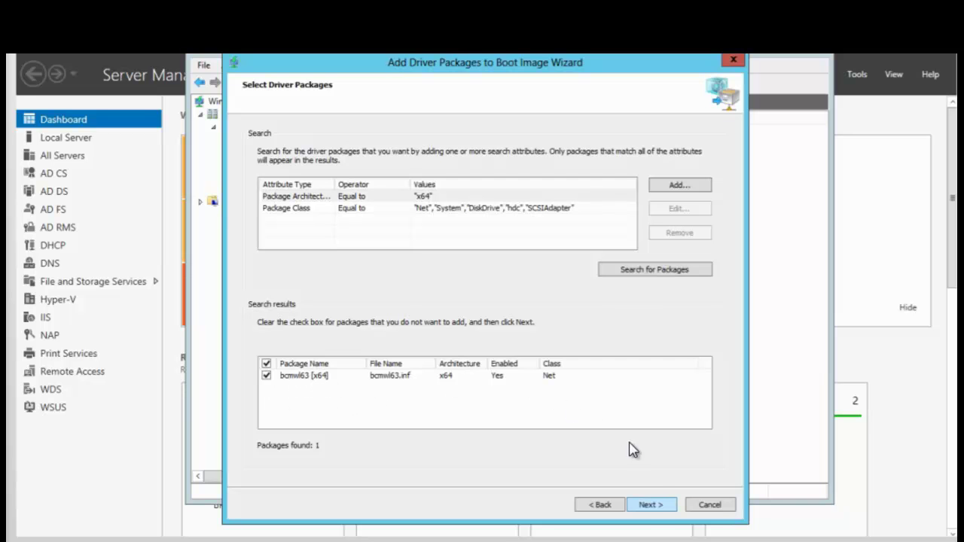
left_click(644, 506)
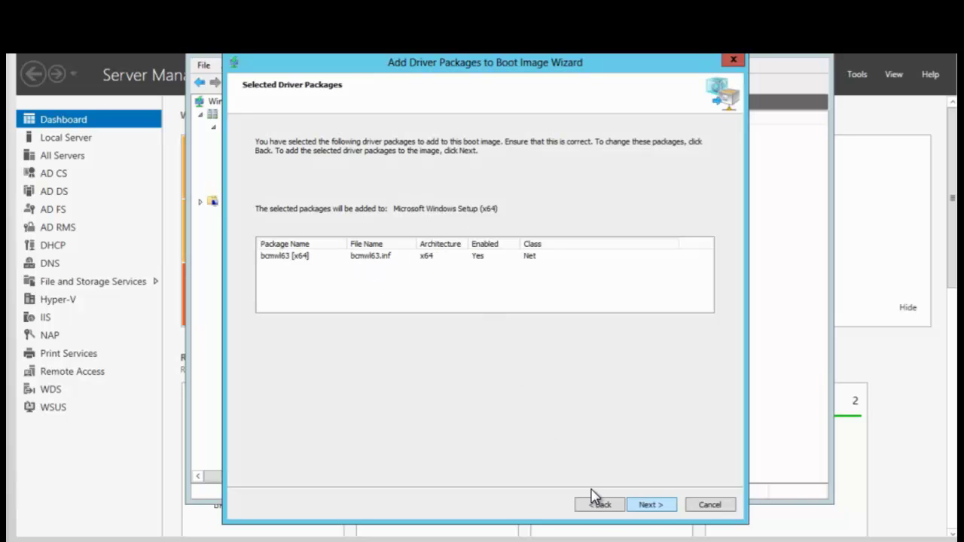
left_click(644, 506)
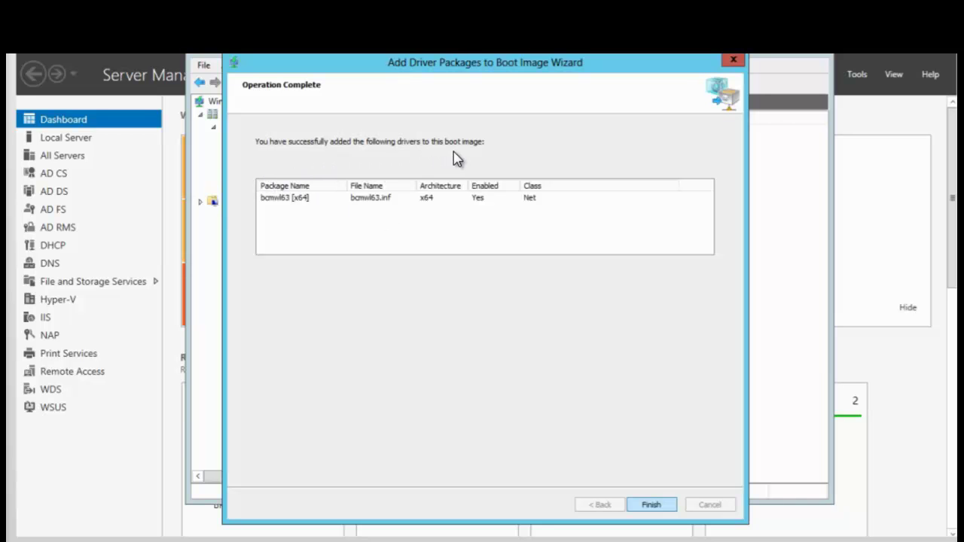
Step: Finish and close the Add Driver Packages to Boot Image Wizard
left_click(645, 507)
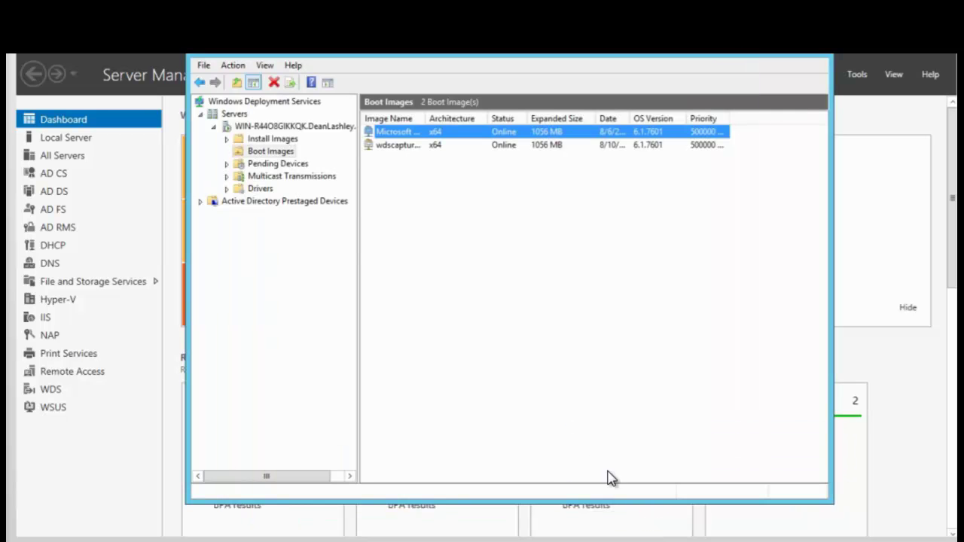